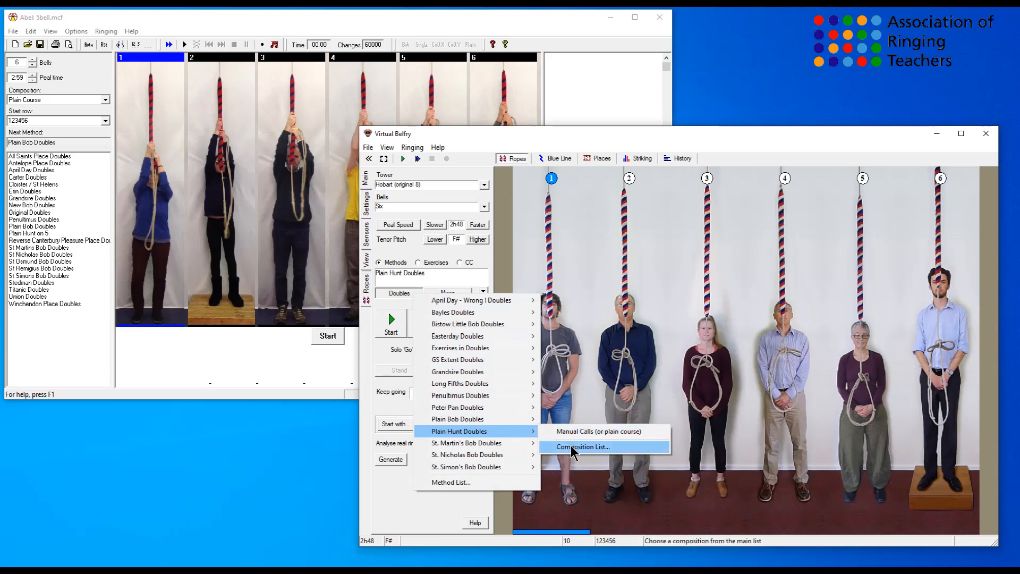
# - Start a new composition in the Plain Hunt Doubles composition list and name it Flying Dutchman
pyautogui.click(572, 448)
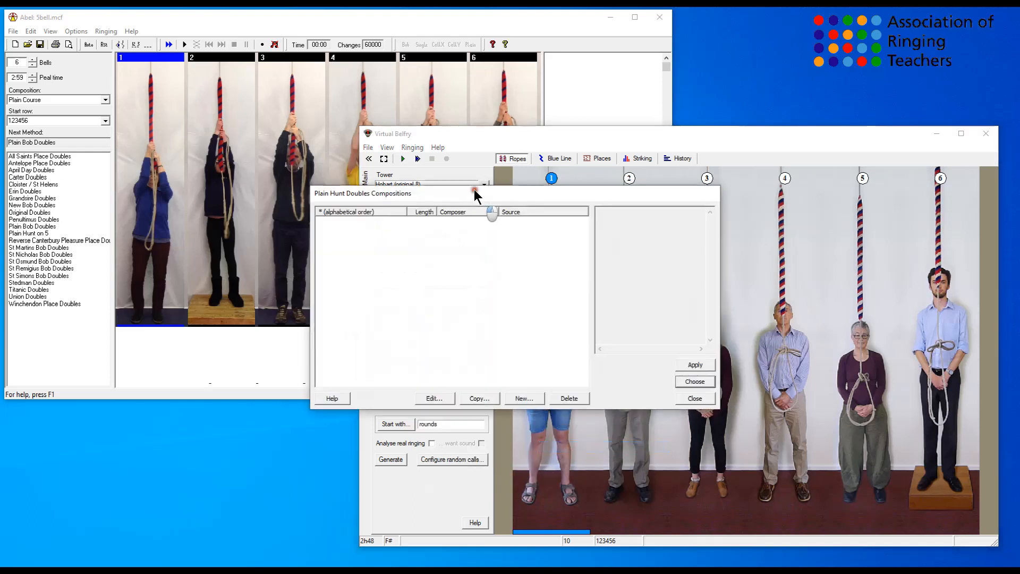
pyautogui.moveTo(474, 189); pyautogui.dragTo(522, 196)
pyautogui.click(569, 405)
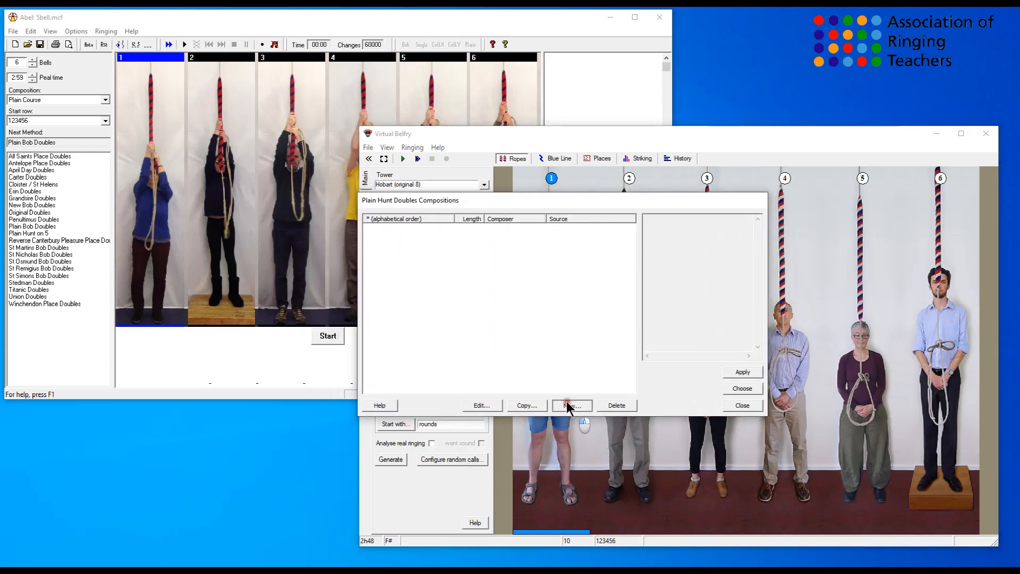
pyautogui.moveTo(437, 143); pyautogui.dragTo(489, 173)
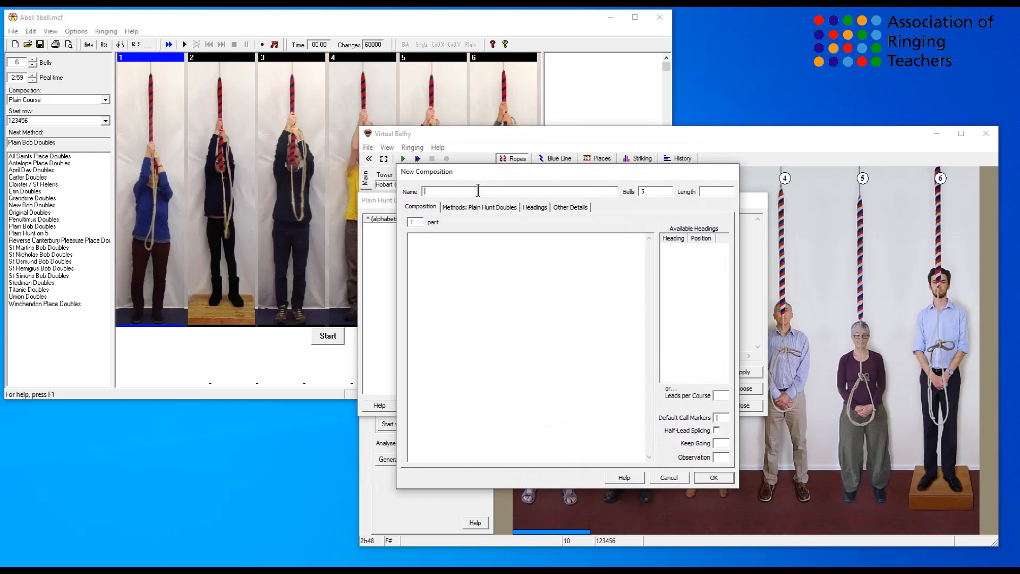
pyautogui.write('Flying Dutchman')
# - Give the Plain Hunt Doubles method entry in the composition the label P
pyautogui.click(459, 205)
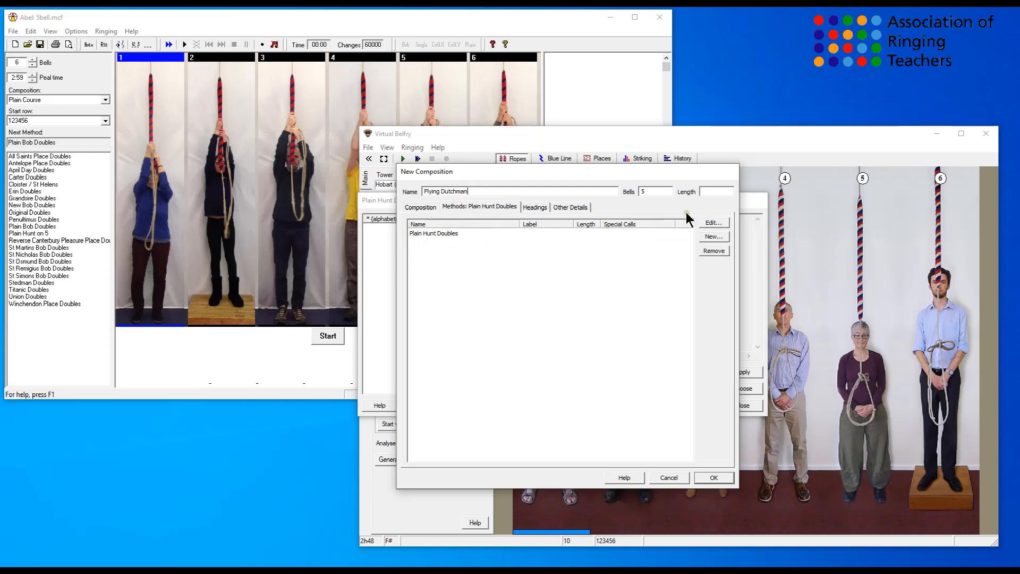
pyautogui.click(445, 232)
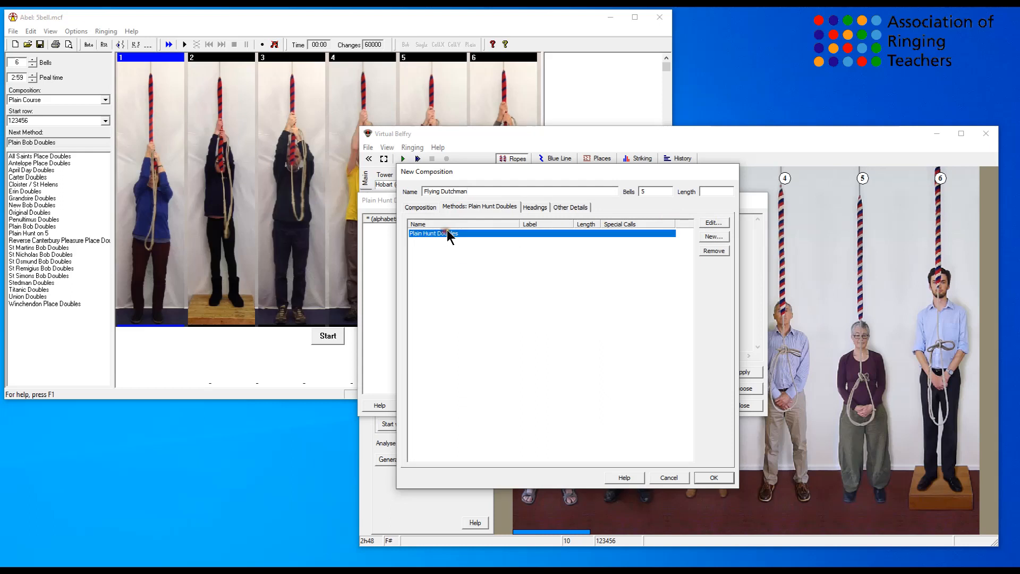
pyautogui.click(714, 222)
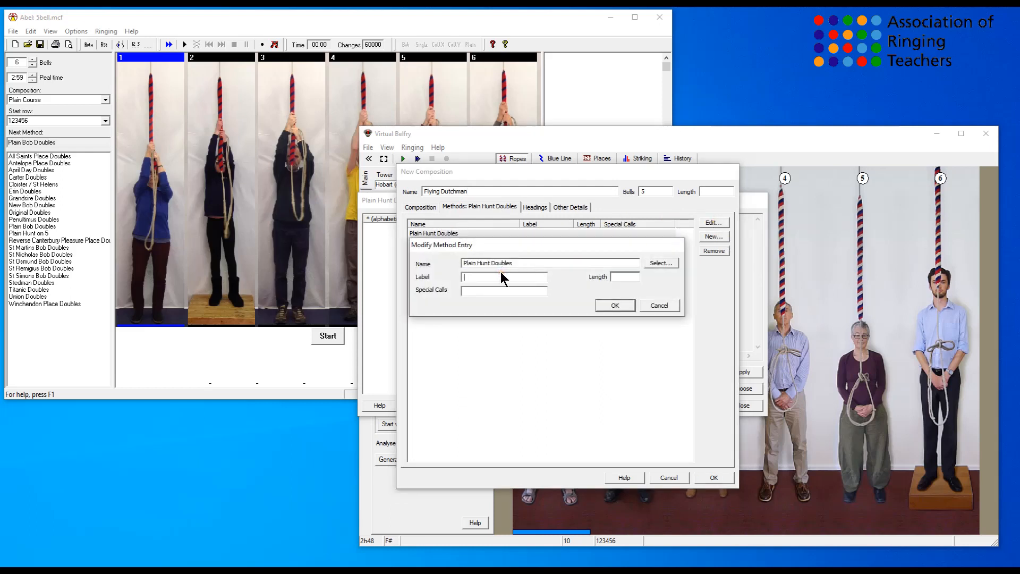
pyautogui.write('P')
pyautogui.click(615, 305)
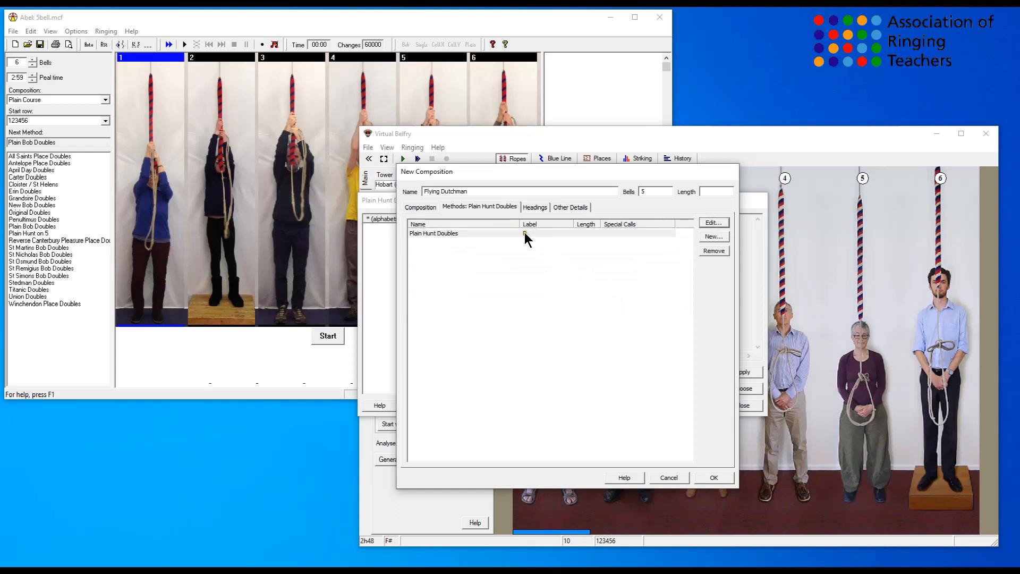
# - Add Grandsire Doubles as a second method in the composition with the label G
pyautogui.click(714, 236)
pyautogui.click(661, 261)
pyautogui.click(448, 310)
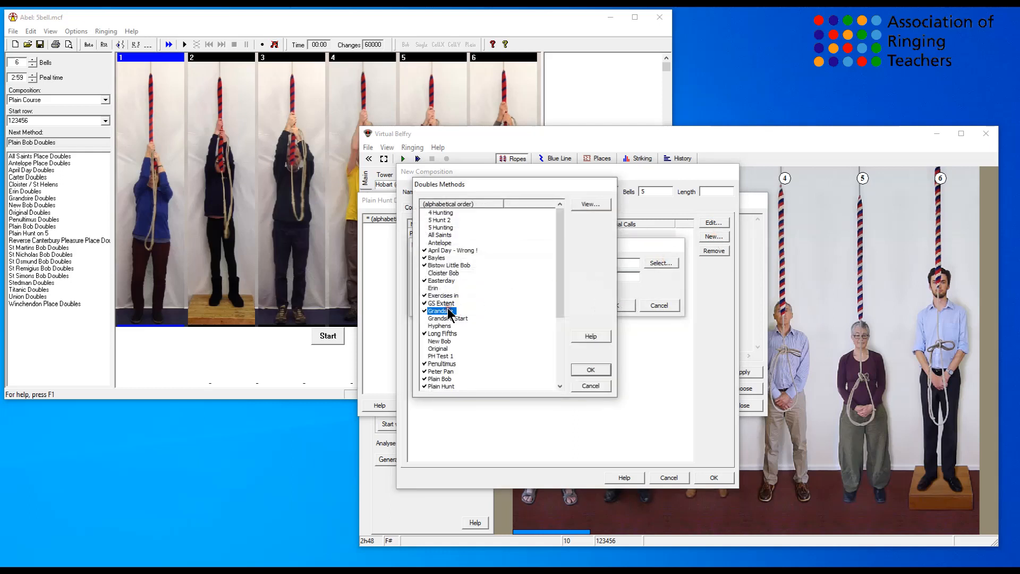
pyautogui.click(593, 369)
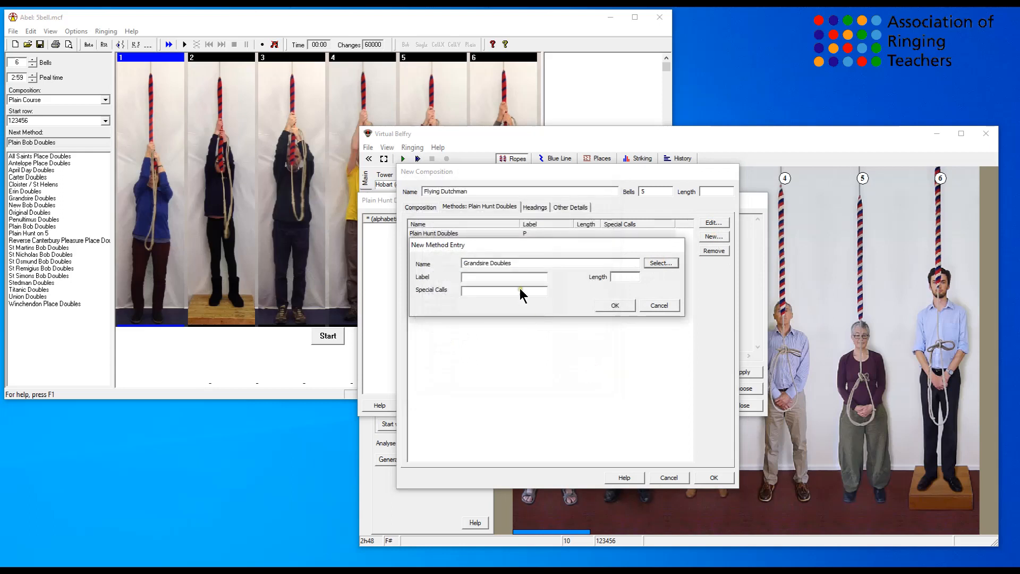
pyautogui.click(493, 276)
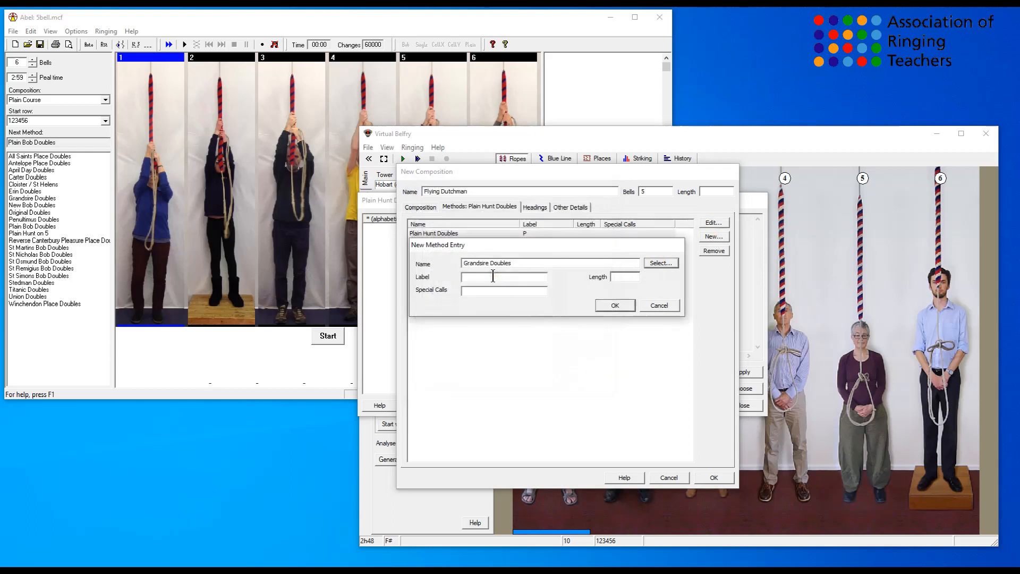
pyautogui.write('G')
pyautogui.click(609, 305)
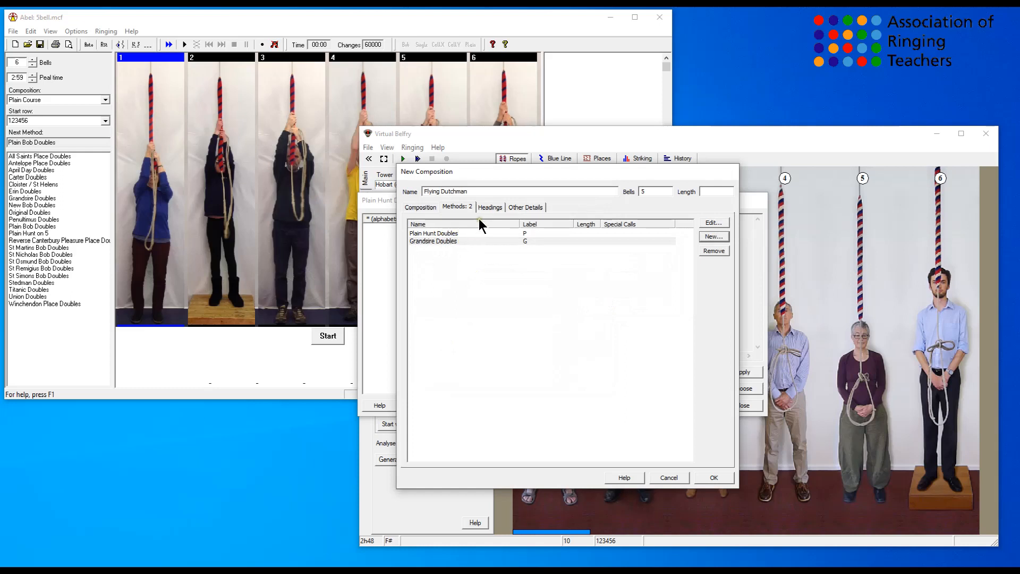
pyautogui.click(488, 208)
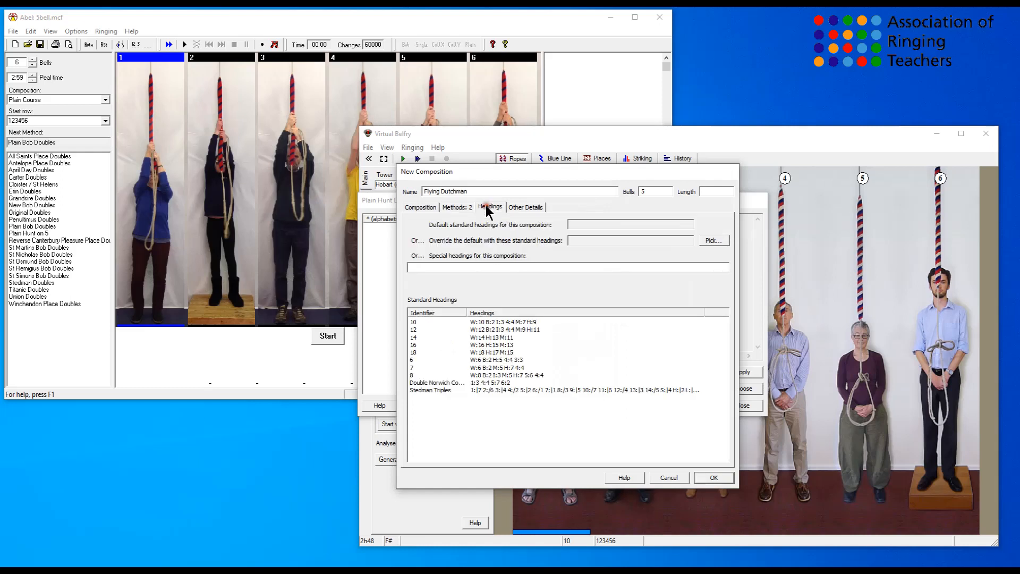
pyautogui.click(529, 208)
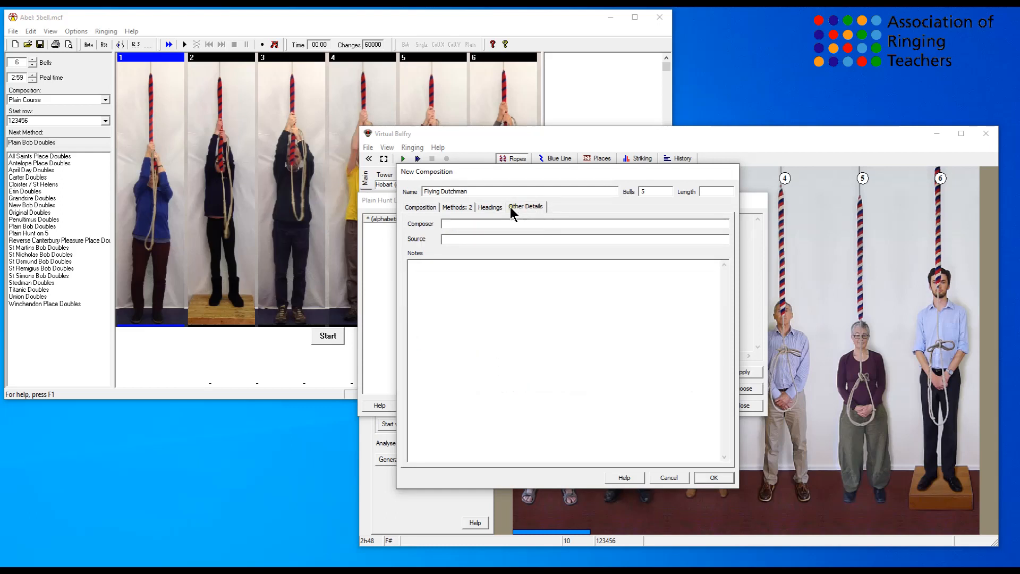
pyautogui.click(490, 207)
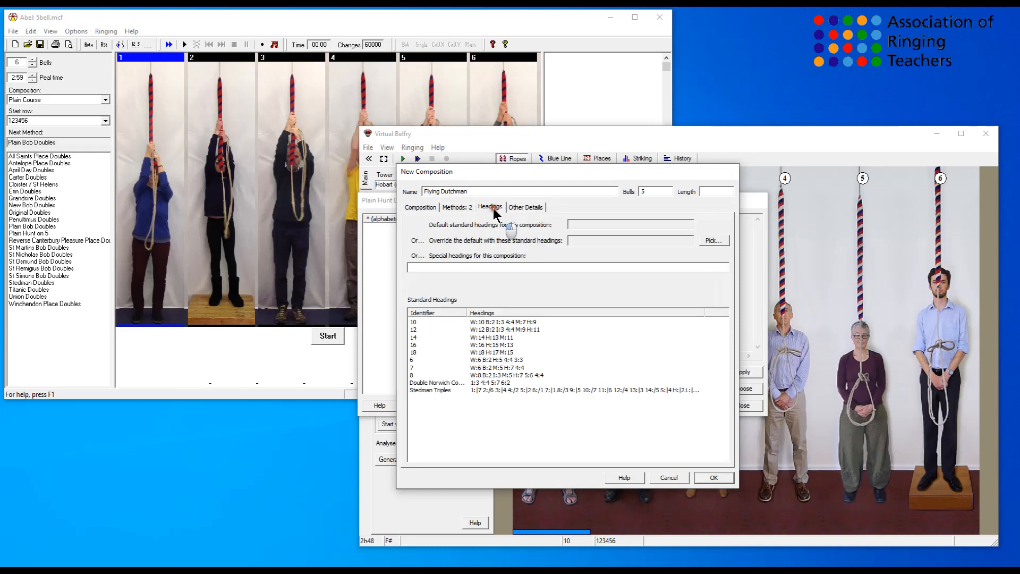
# - Enter ~GP as the text of the Flying Dutchman composition and save the composition
pyautogui.click(417, 207)
pyautogui.click(437, 243)
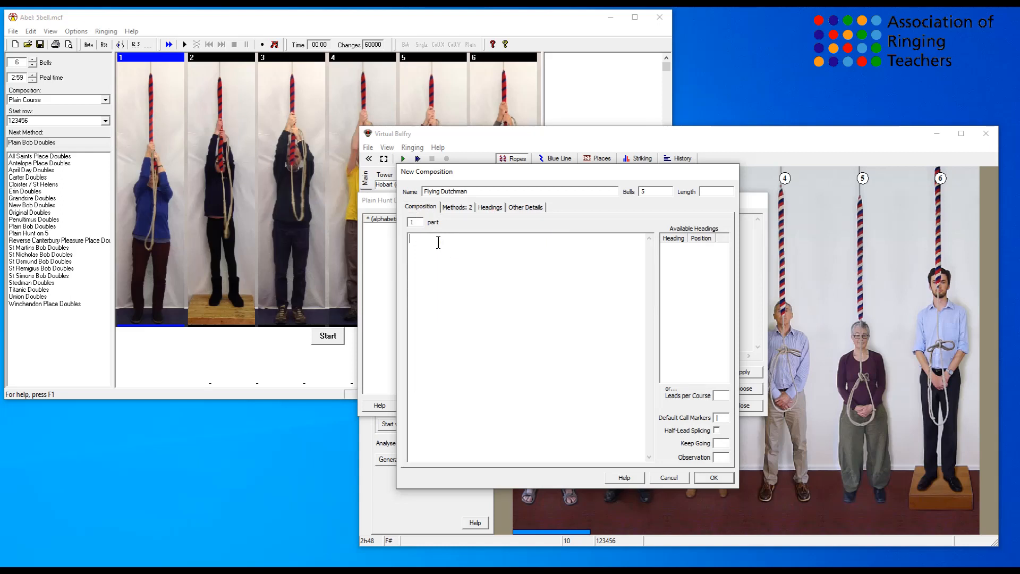
pyautogui.write('~')
pyautogui.write('GP')
pyautogui.click(710, 477)
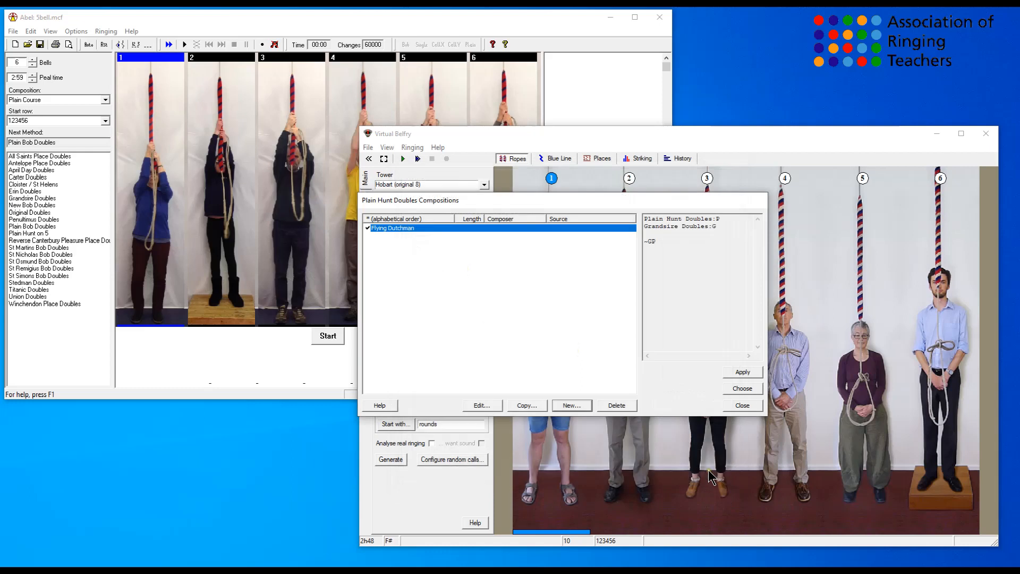
# - Choose the Flying Dutchman composition for ringing and generate its rows, declining to continue beyond 6000 rows
pyautogui.click(741, 389)
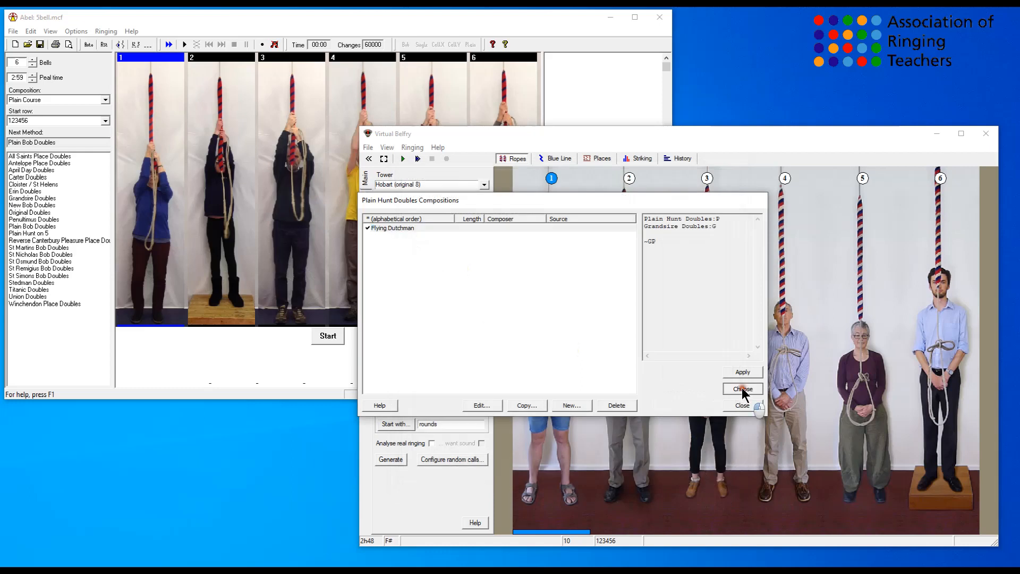
pyautogui.moveTo(683, 142); pyautogui.dragTo(488, 67)
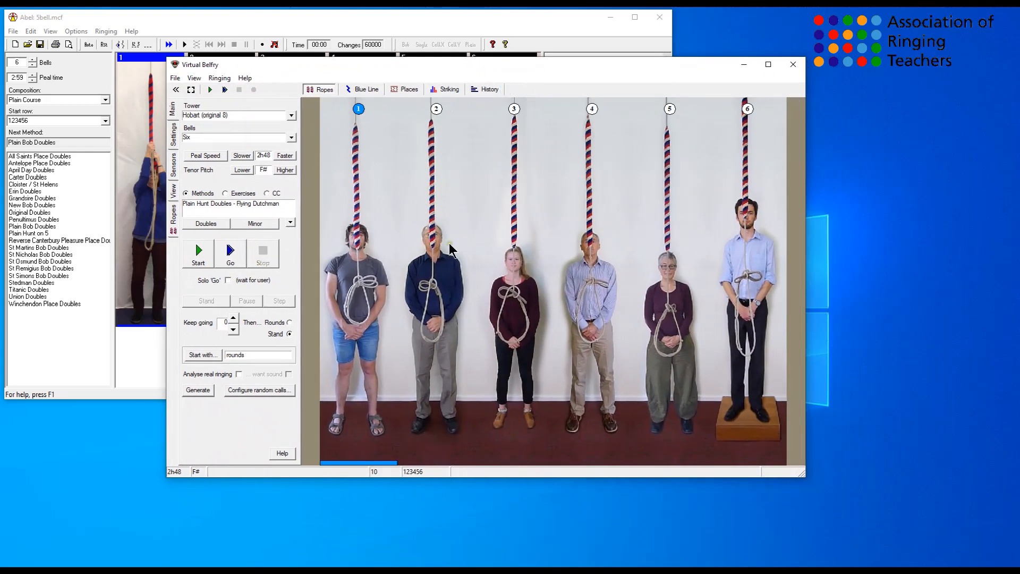
pyautogui.click(197, 392)
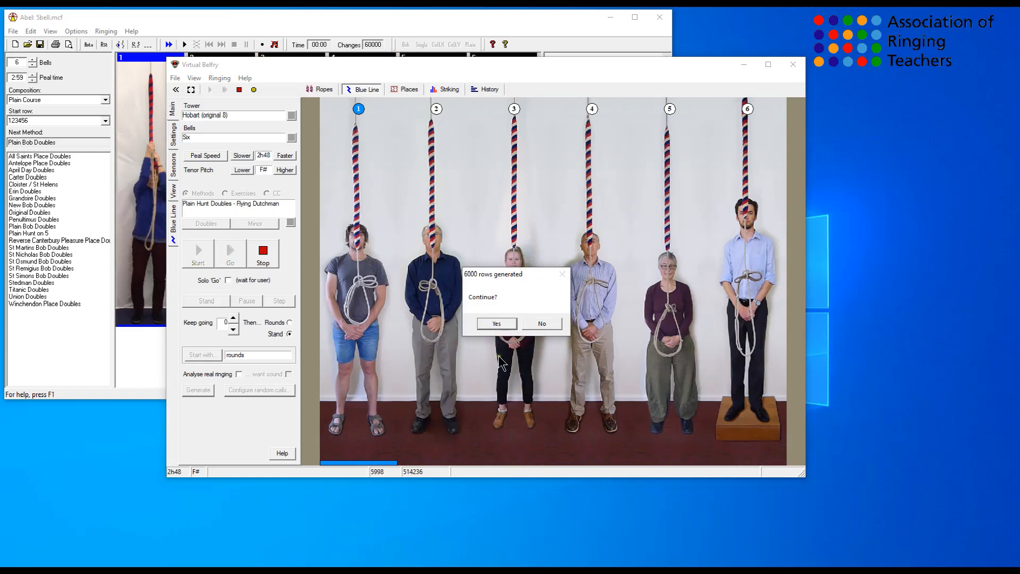
pyautogui.click(543, 324)
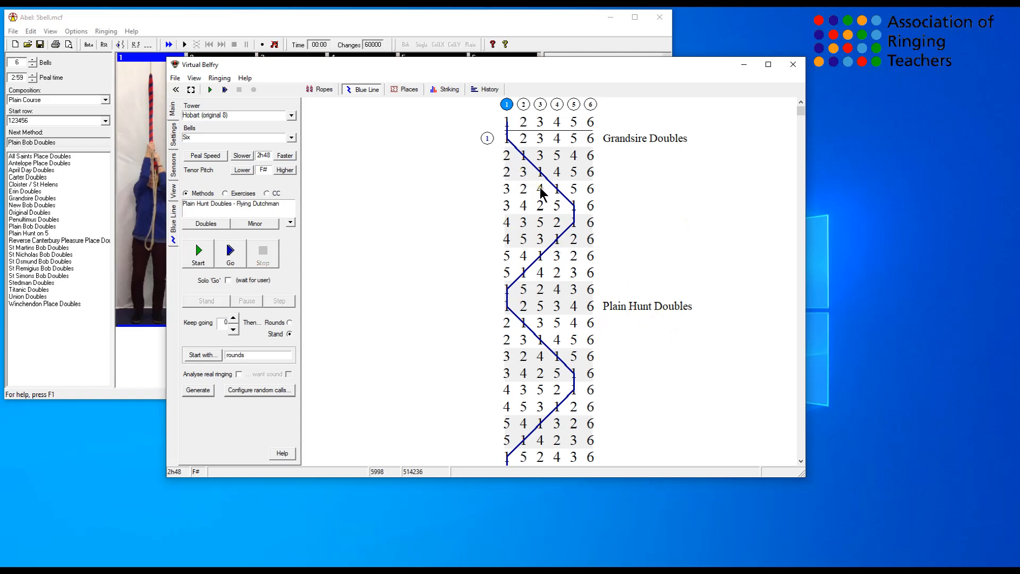
# - Examine the blue lines of bell 3 and bell 1 through the generated Grandsire and Plain Hunt rows
pyautogui.click(540, 104)
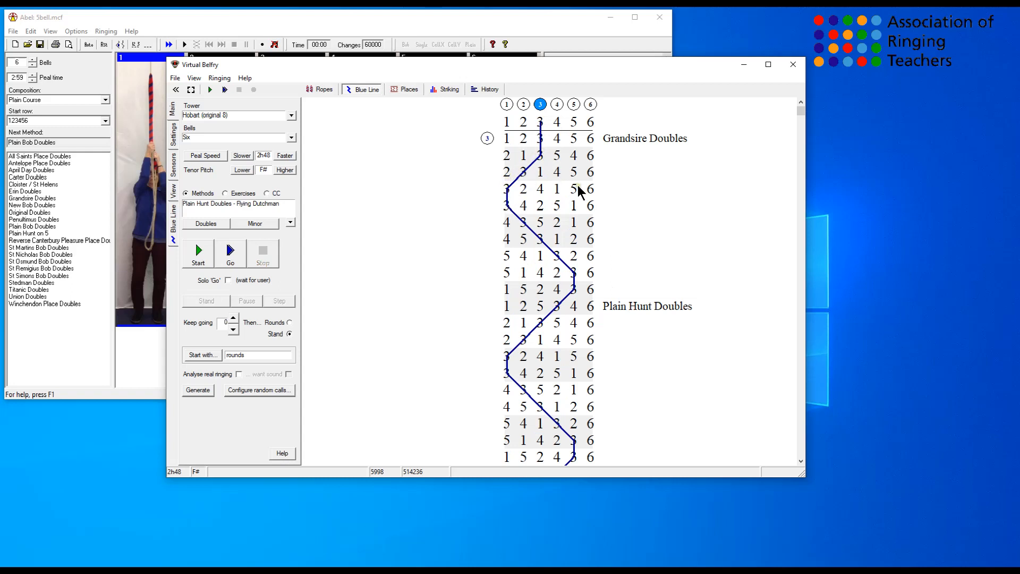
pyautogui.click(506, 104)
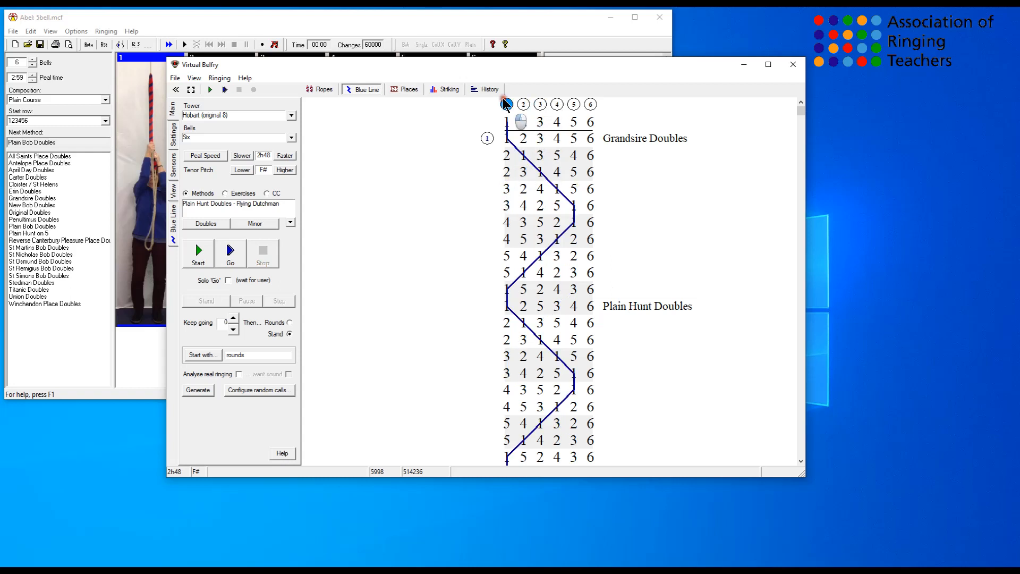
pyautogui.click(508, 156)
pyautogui.scroll(-5, 512, 267)
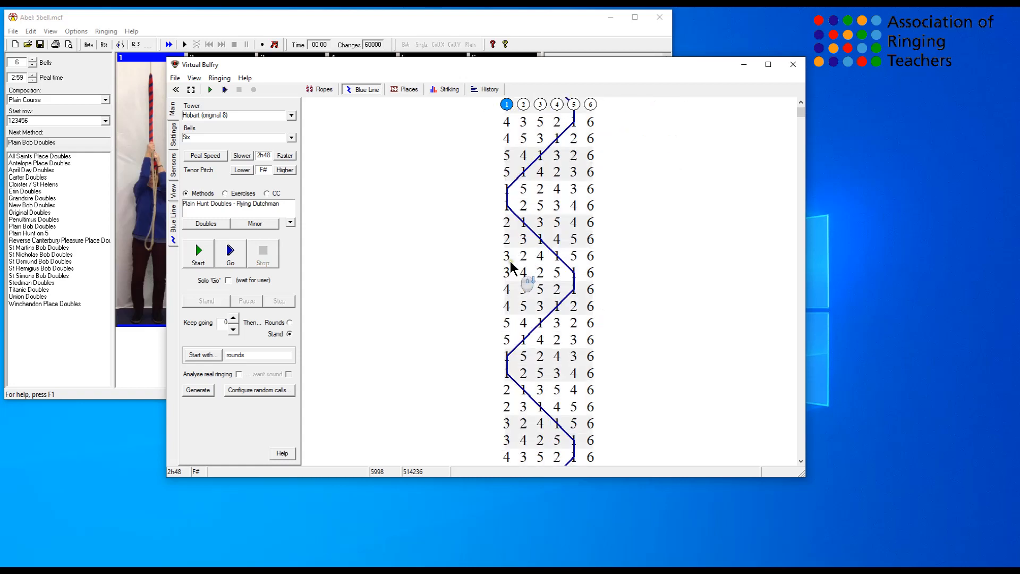
pyautogui.scroll(2, 511, 267)
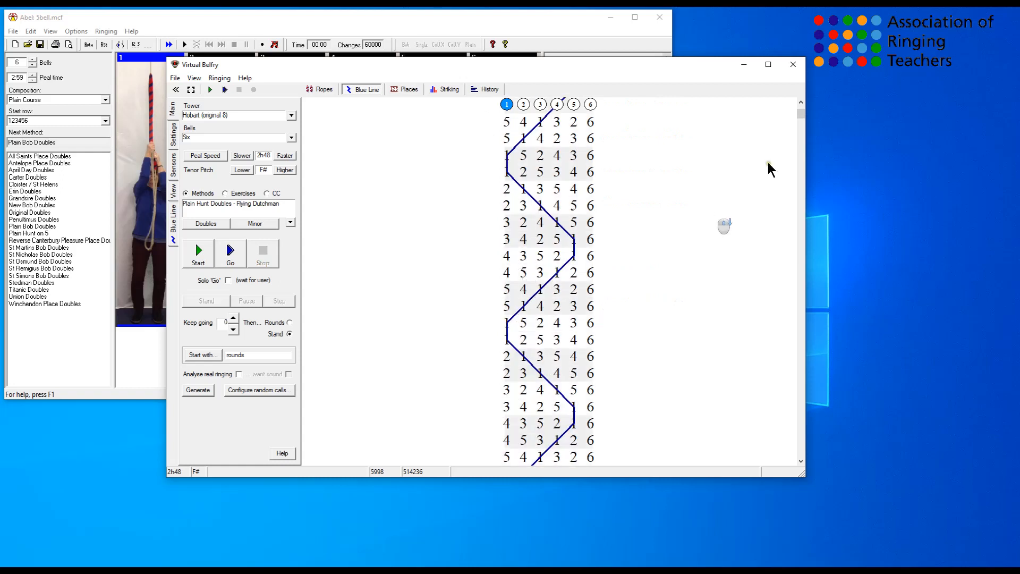
pyautogui.moveTo(801, 113); pyautogui.dragTo(802, 106)
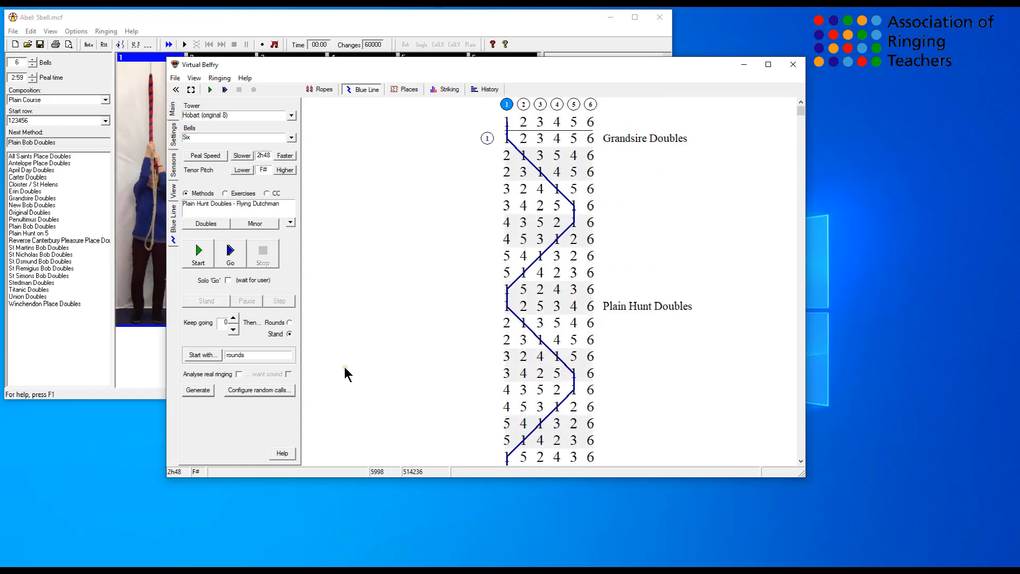
# - Ring the Flying Dutchman composition in the ropes view for a few rows, then stop the ringing
pyautogui.click(322, 89)
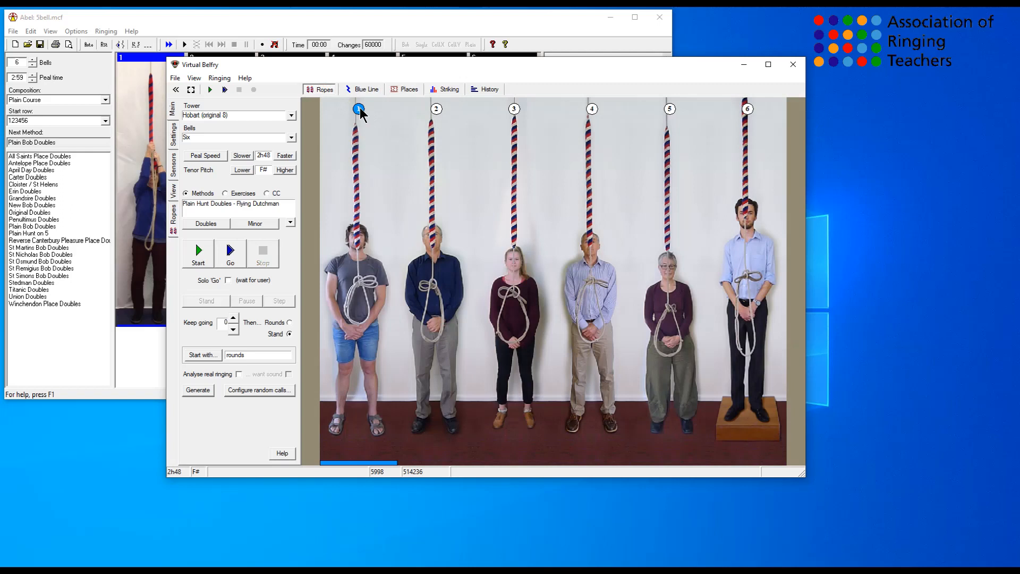
pyautogui.click(229, 252)
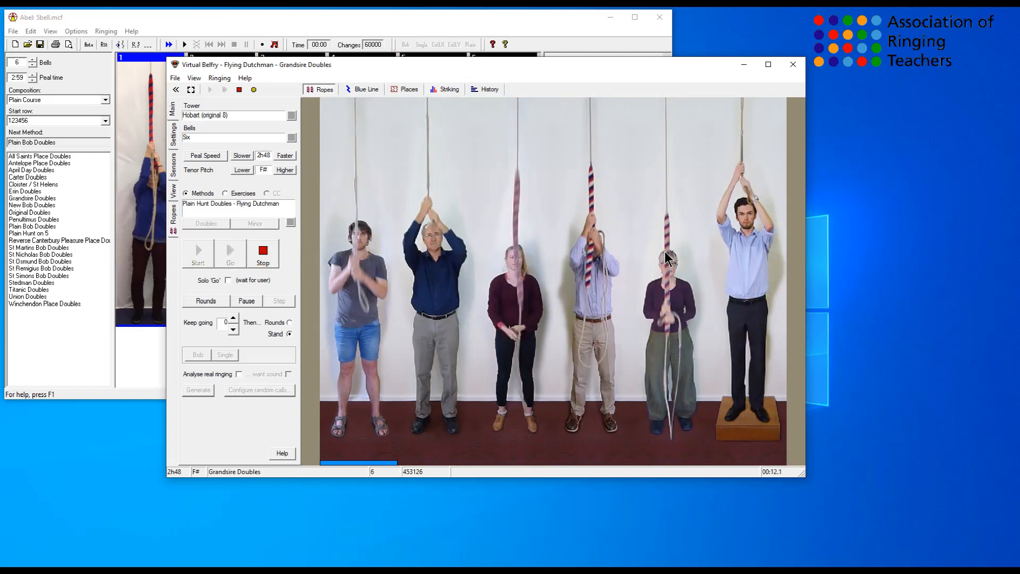
pyautogui.click(265, 258)
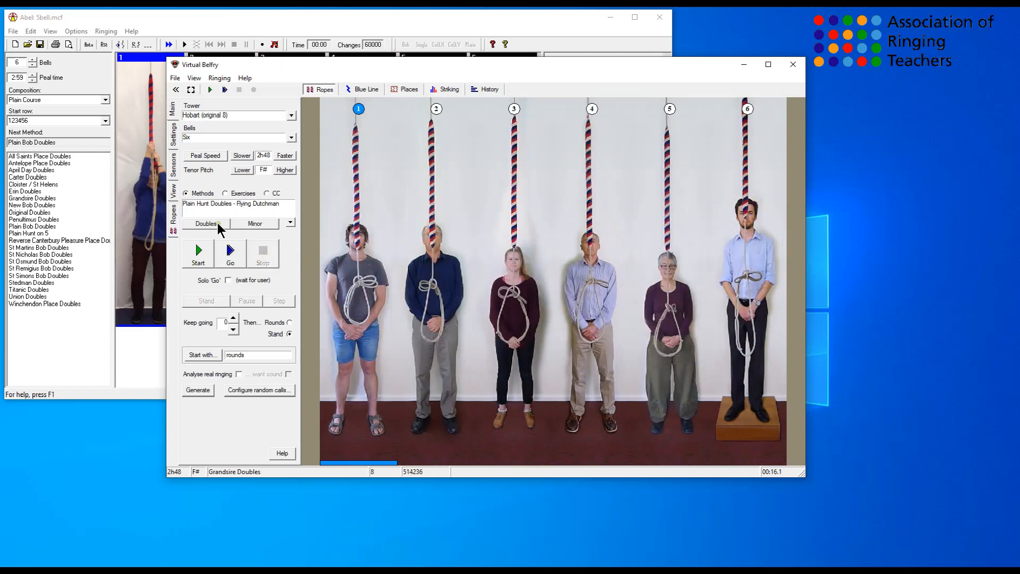
# - Switch to Abel and look through the available method collection files, leaving the current file loaded
pyautogui.moveTo(346, 66); pyautogui.dragTo(553, 146)
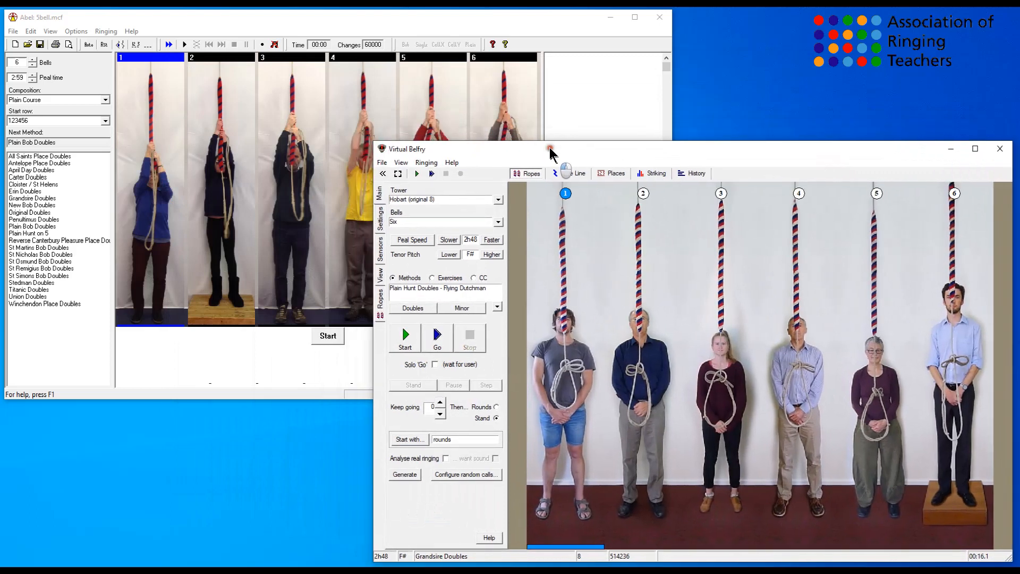
pyautogui.click(296, 16)
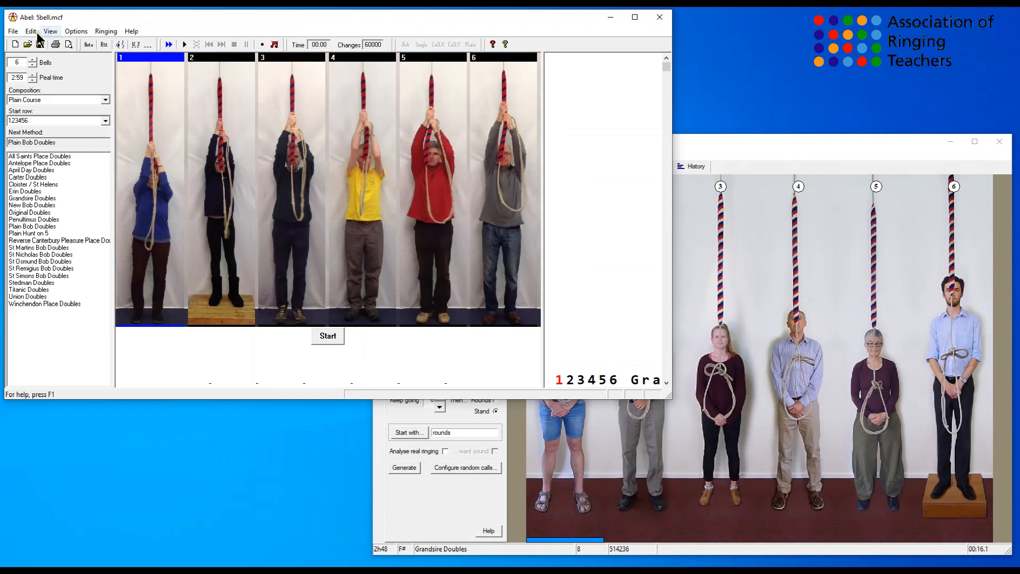
pyautogui.click(12, 33)
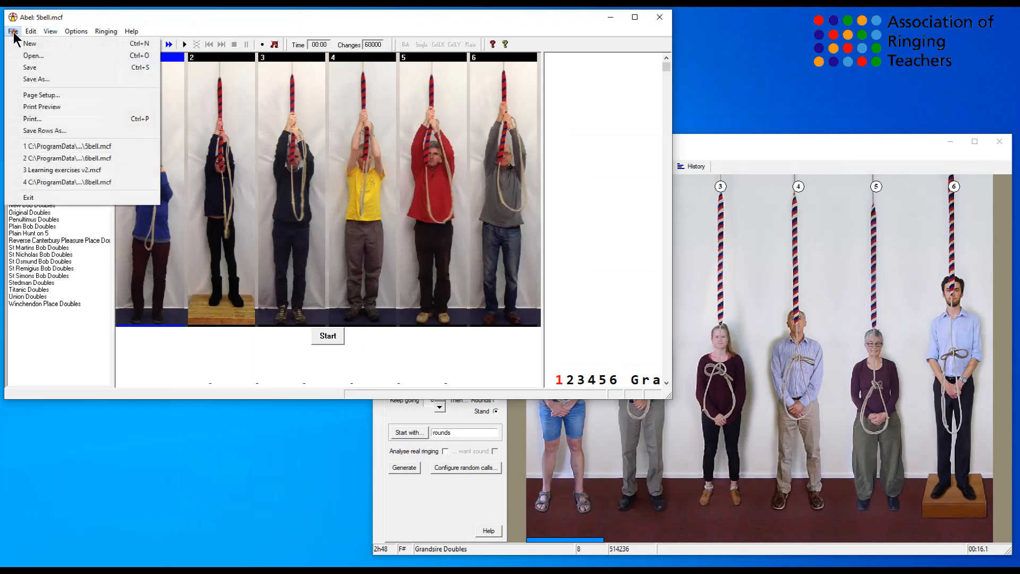
pyautogui.click(30, 54)
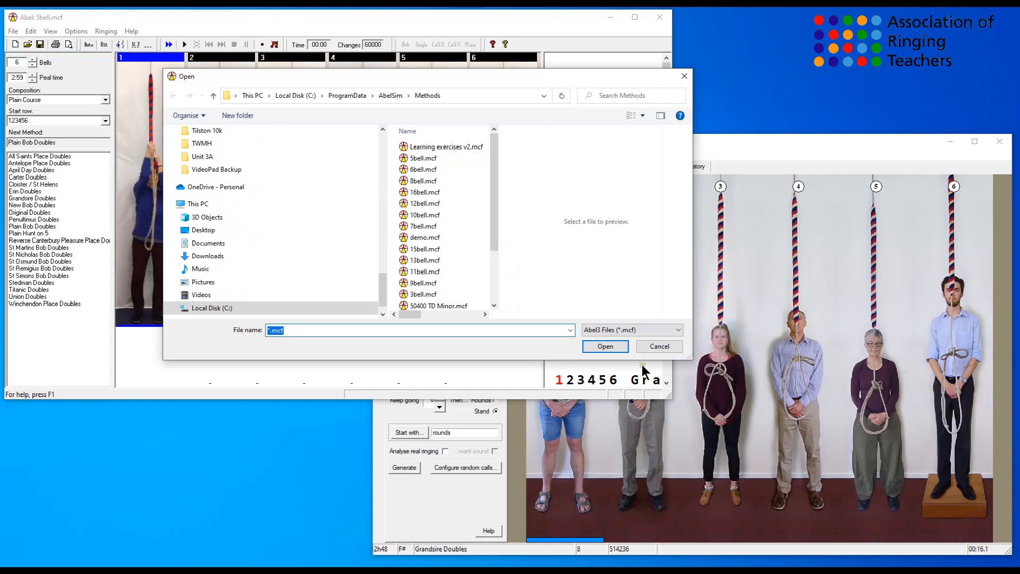
pyautogui.click(657, 347)
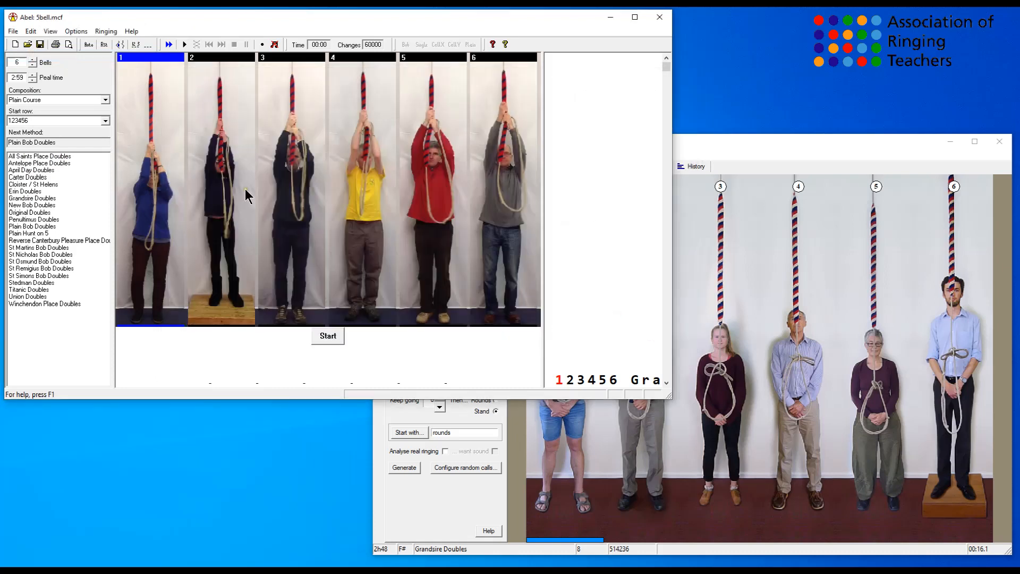
# - Add a new method composition of the call-place type and name it Flying Dutchman
pyautogui.click(31, 32)
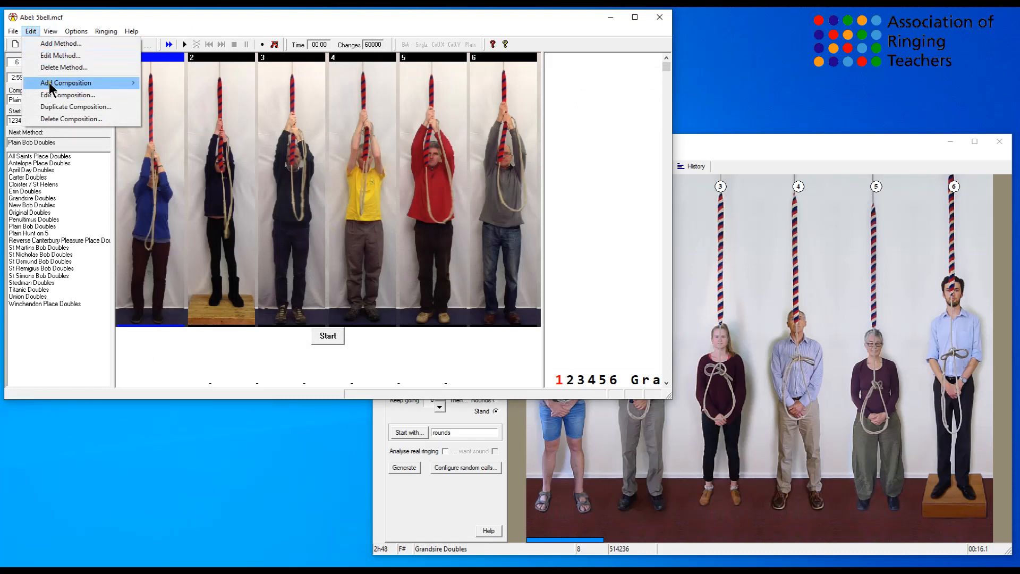
pyautogui.moveTo(50, 84)
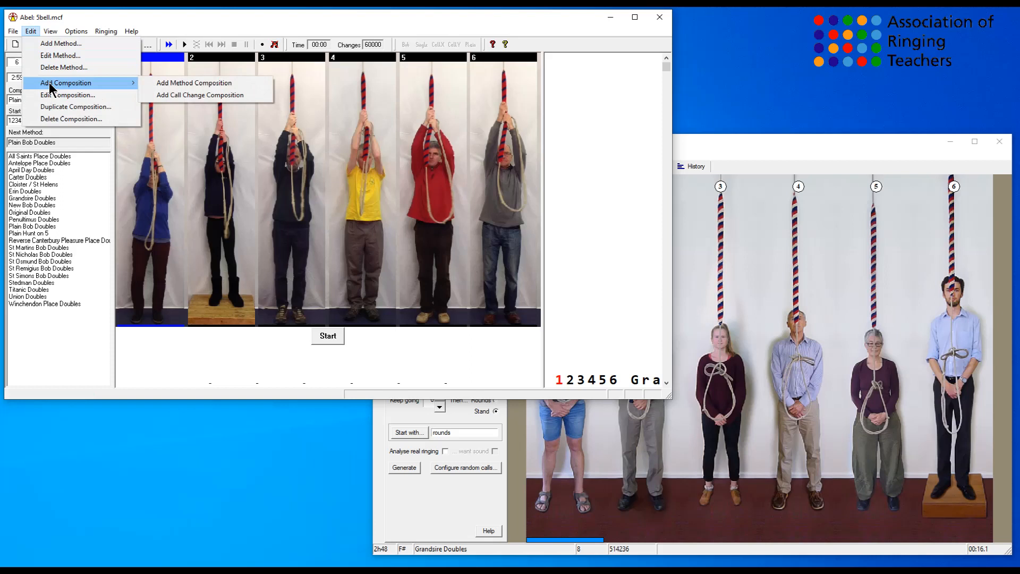
pyautogui.click(185, 84)
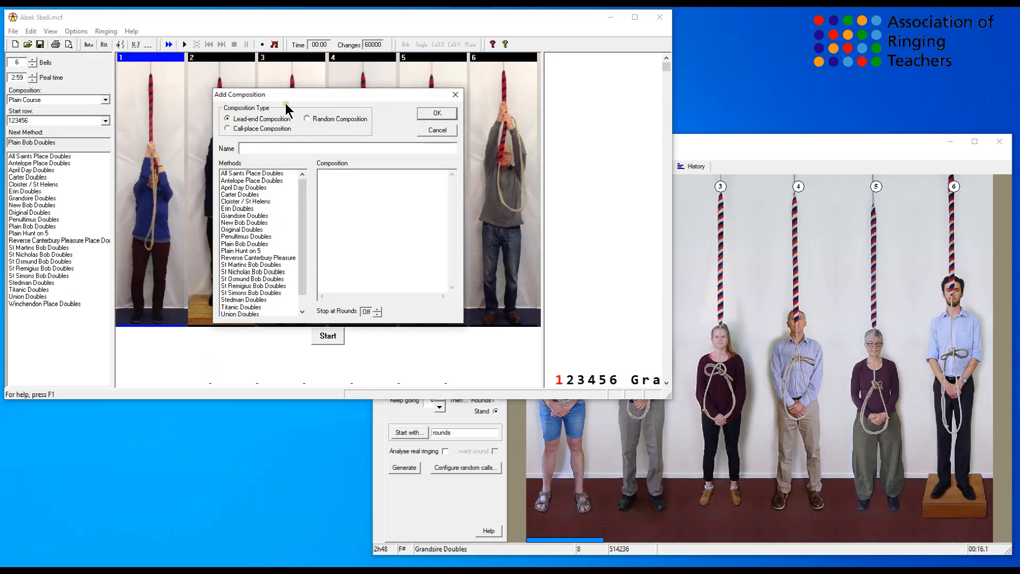
pyautogui.moveTo(254, 91); pyautogui.dragTo(264, 100)
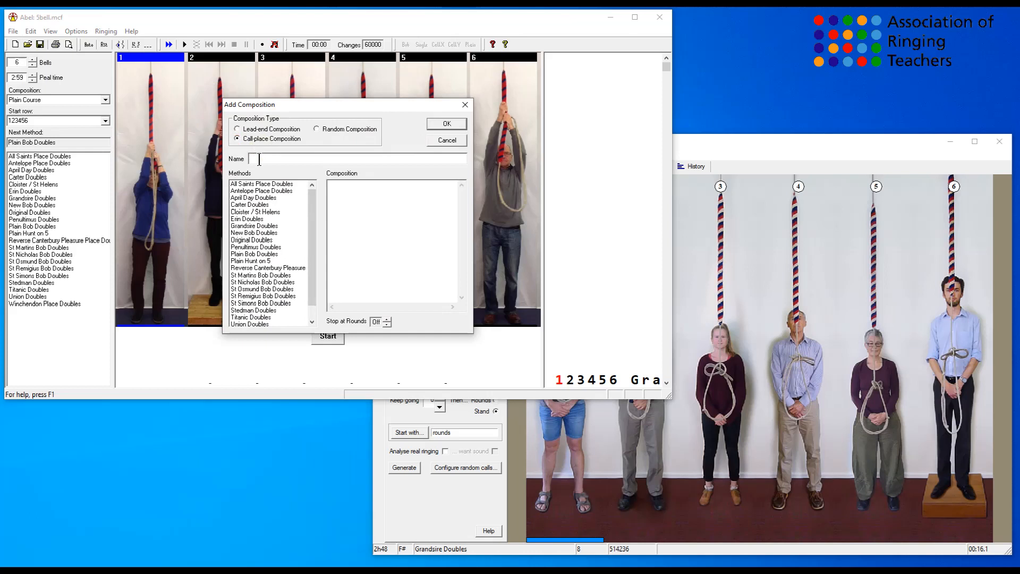
pyautogui.click(237, 129)
pyautogui.click(274, 156)
pyautogui.write('Flying Dutchman')
# - Build the composition from Grandsire Doubles followed by Plain Hunt on 5, and save it
pyautogui.doubleClick(259, 226)
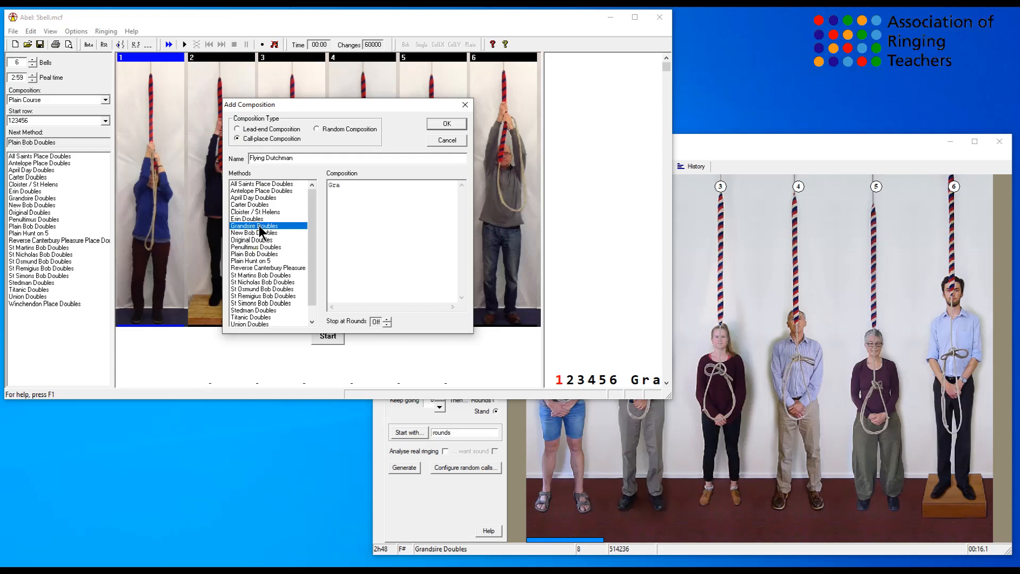
pyautogui.click(342, 184)
pyautogui.doubleClick(257, 260)
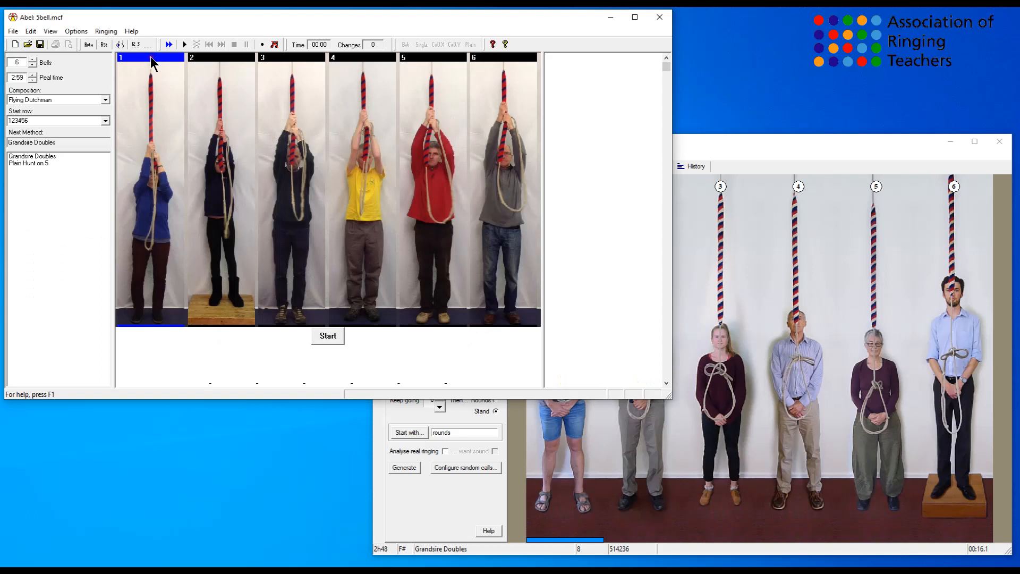
# - Generate the rows of the Flying Dutchman composition and check the alternation of Grandsire and Plain Hunt from the start
pyautogui.click(168, 46)
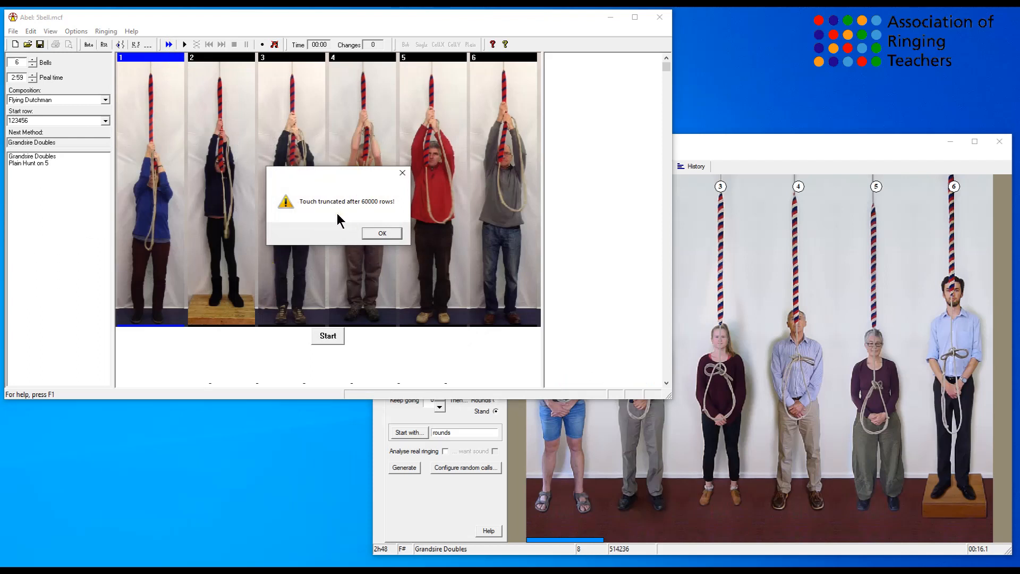
pyautogui.click(381, 234)
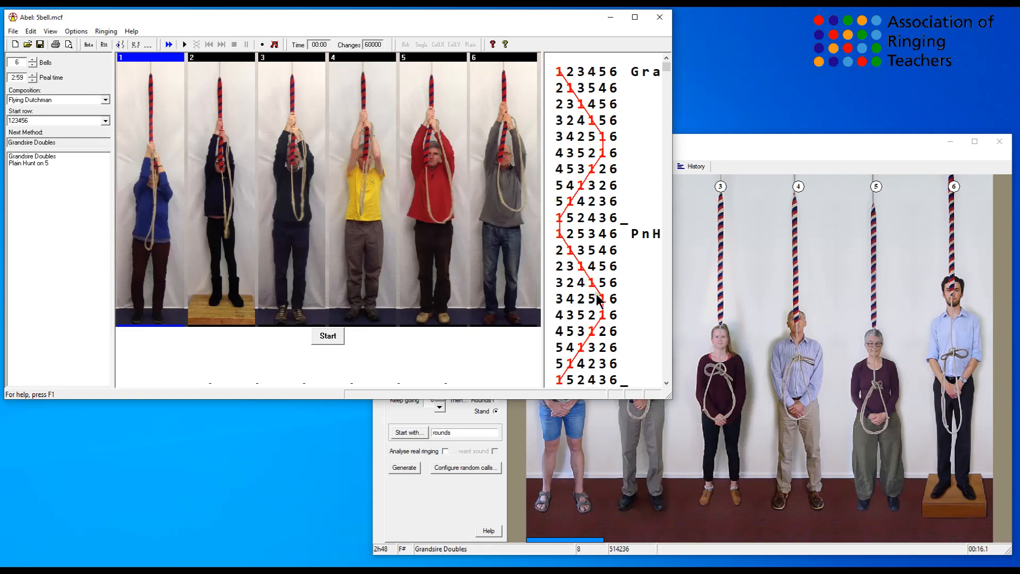
pyautogui.moveTo(664, 67)
pyautogui.mouseDown()
pyautogui.moveTo(671, 257)
pyautogui.moveTo(663, 57)
pyautogui.mouseUp()
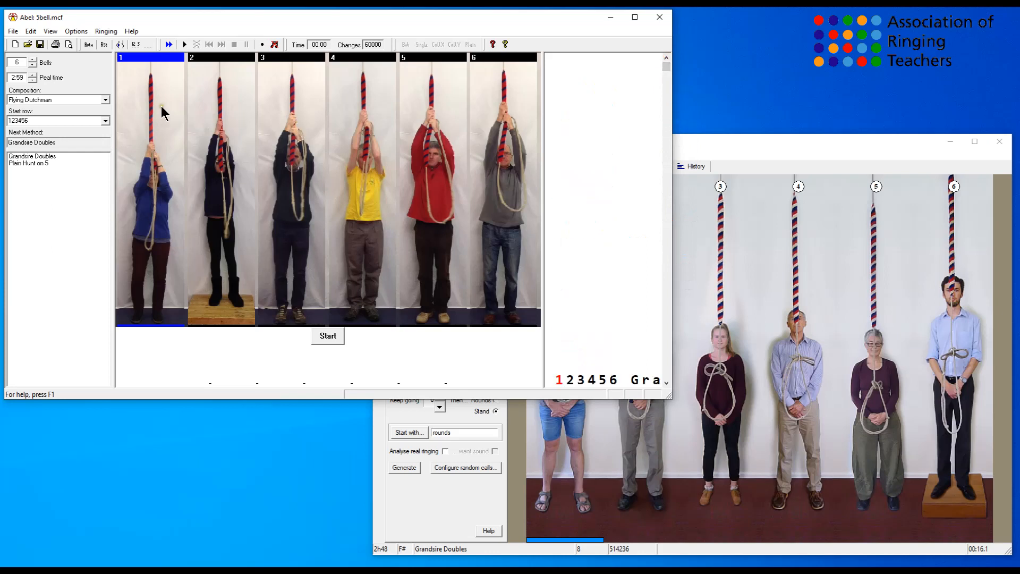
# - Ring the Flying Dutchman composition into its Plain Hunt section, stop the ringing, and switch back to Virtual Belfry
pyautogui.click(184, 44)
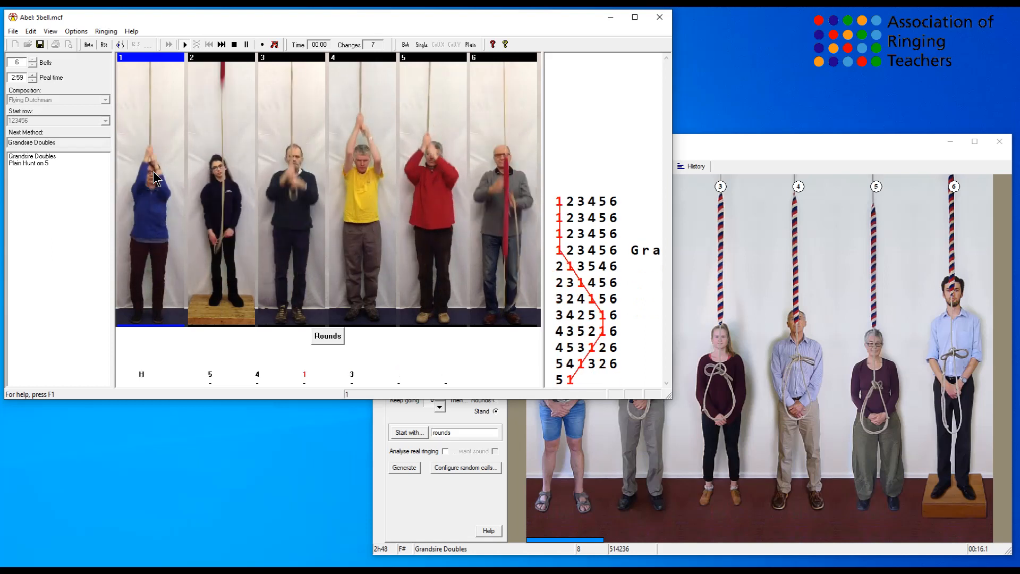
pyautogui.click(235, 44)
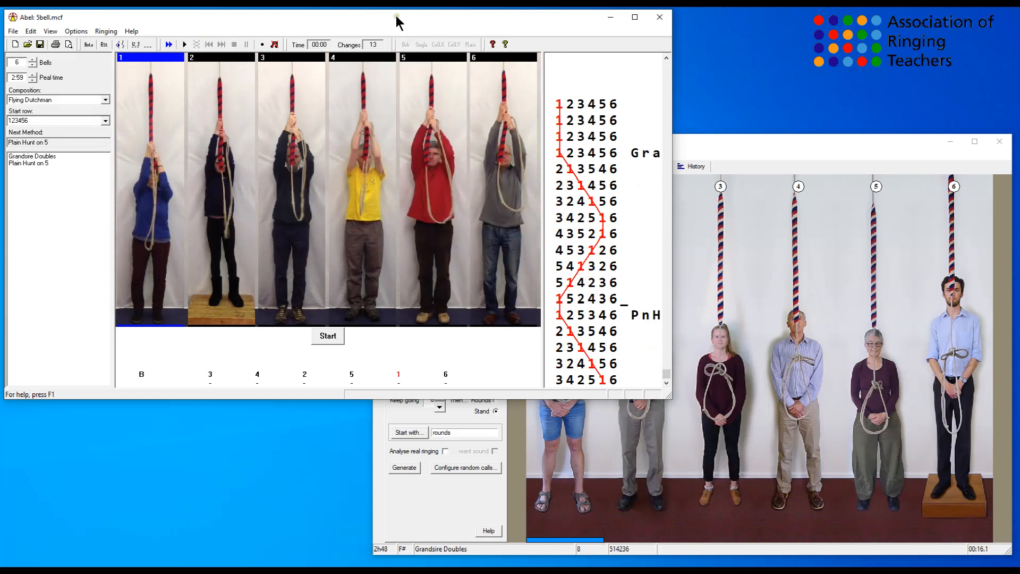
pyautogui.click(731, 143)
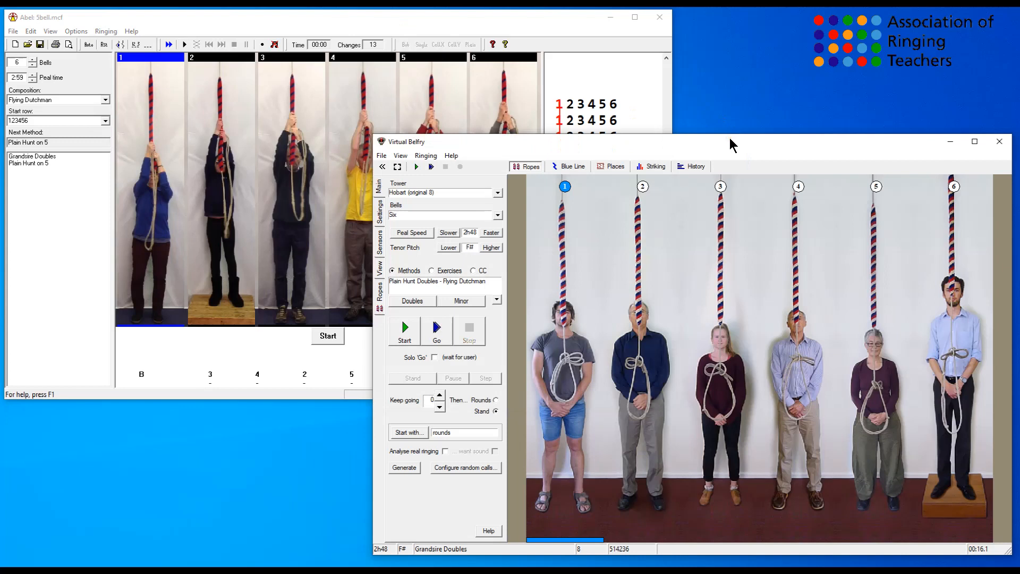